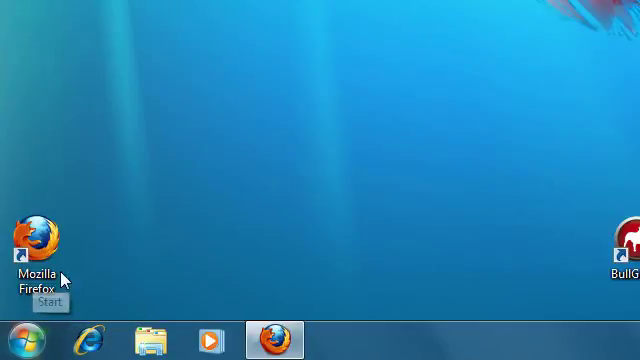
# - From the Start menu, open the Computer properties to view system details and drives
pyautogui.click(30, 345)
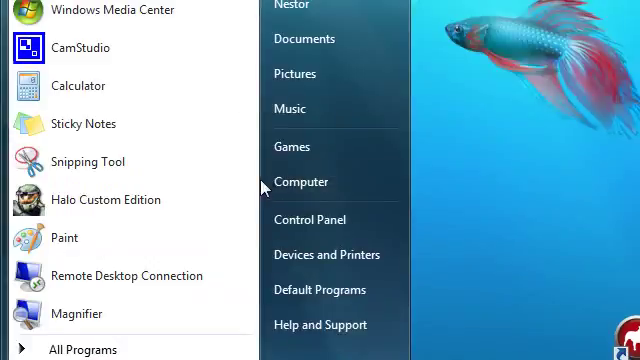
pyautogui.rightClick(307, 180)
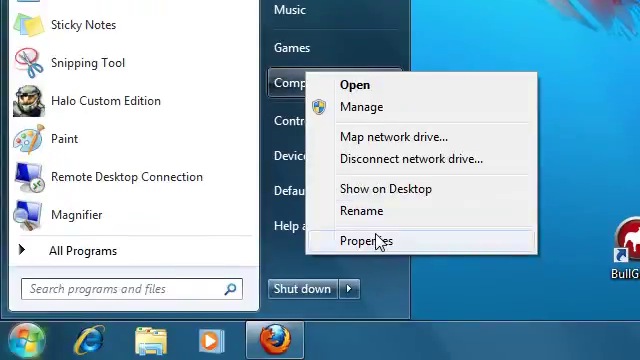
pyautogui.click(379, 241)
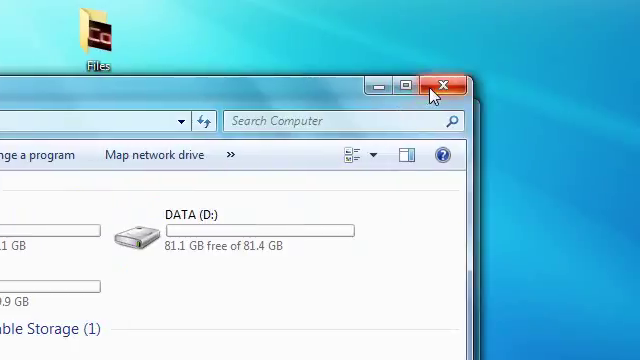
# - Close the Computer window, leaving the System window with the Pentium T3400 and 3.00 GB RAM
pyautogui.click(434, 92)
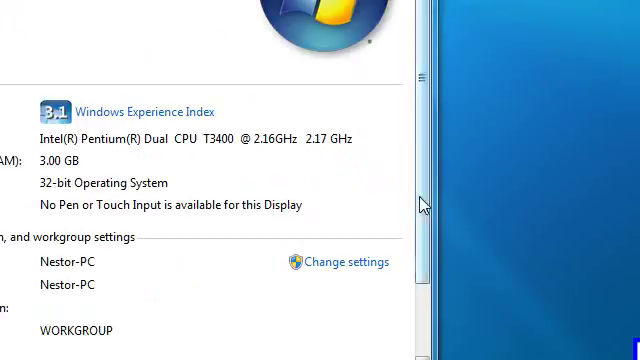
pyautogui.scroll(-3, 424, 193)
pyautogui.scroll(5, 424, 193)
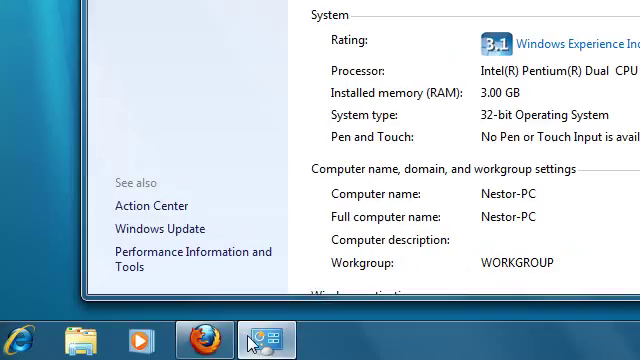
# - Bring Firefox forward and go to the YouTube account page via the youtube.com bookmark
pyautogui.click(205, 340)
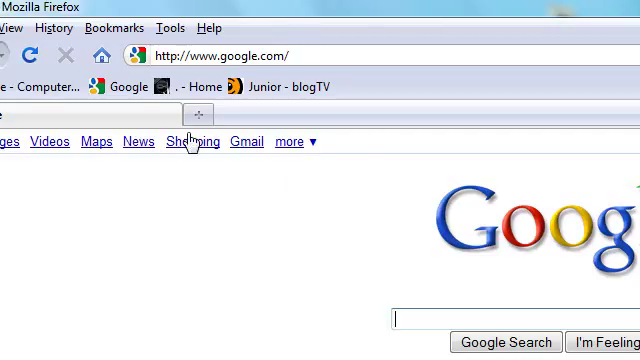
pyautogui.click(75, 88)
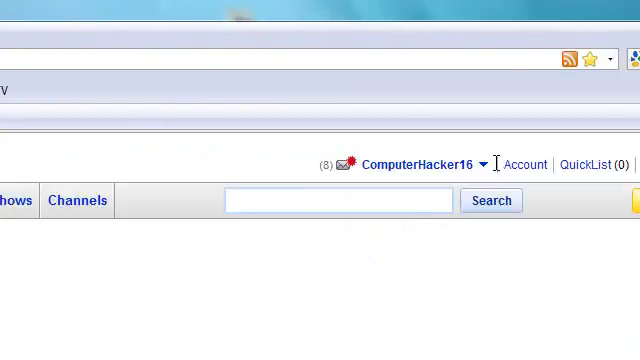
pyautogui.click(525, 167)
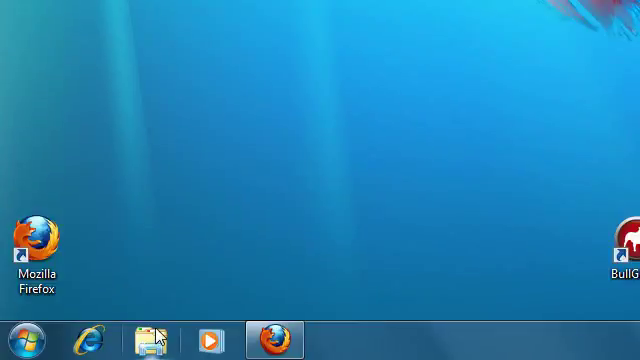
pyautogui.click(152, 340)
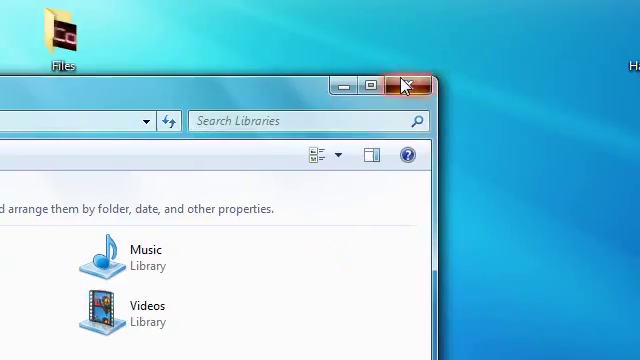
pyautogui.click(582, 85)
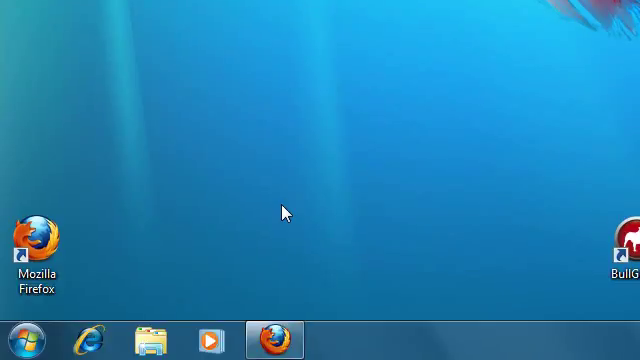
pyautogui.click(276, 340)
pyautogui.click(276, 340)
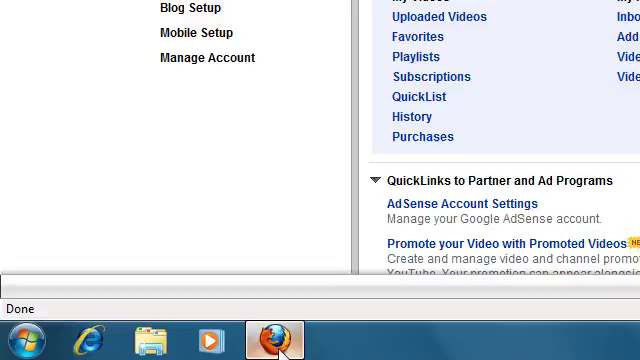
pyautogui.click(279, 340)
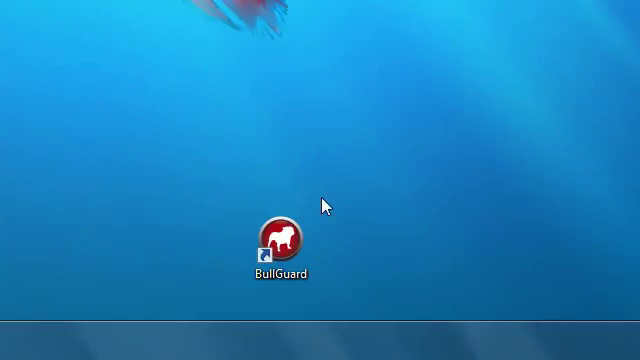